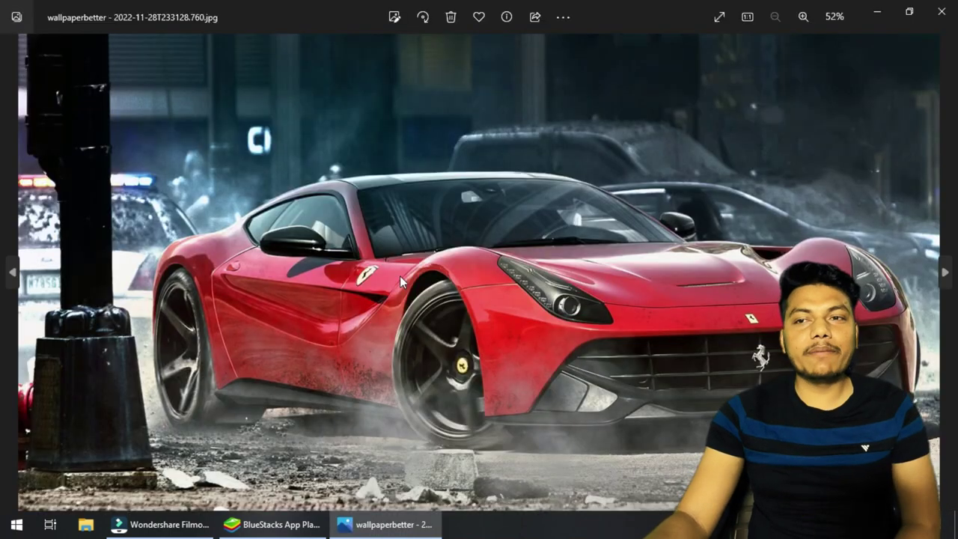
- Close the wallpaper image, check the recently added files in BlueStacks' Media Manager, and return to the desktop
{"action": "left_click", "coordinate": [955, 6]}
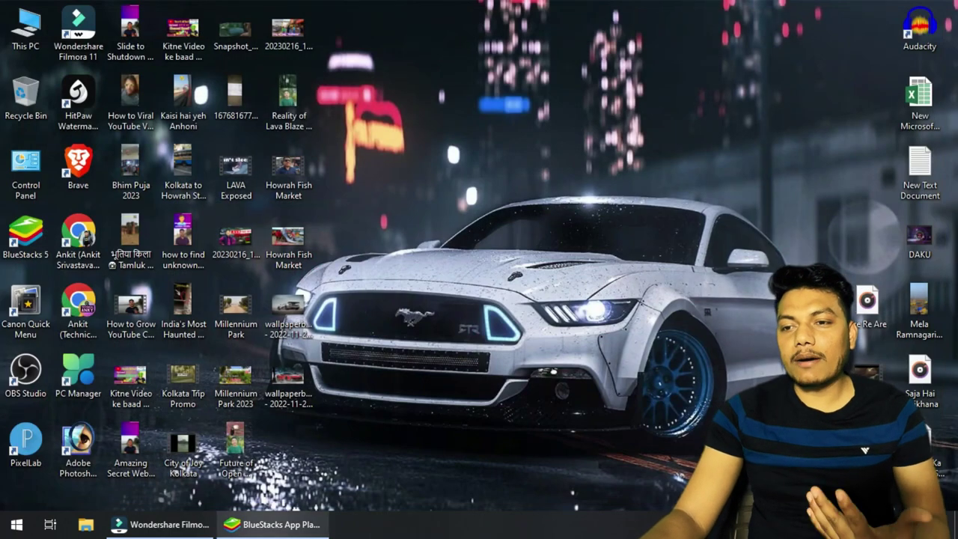
{"action": "left_click", "coordinate": [272, 525]}
{"action": "left_click", "coordinate": [129, 213]}
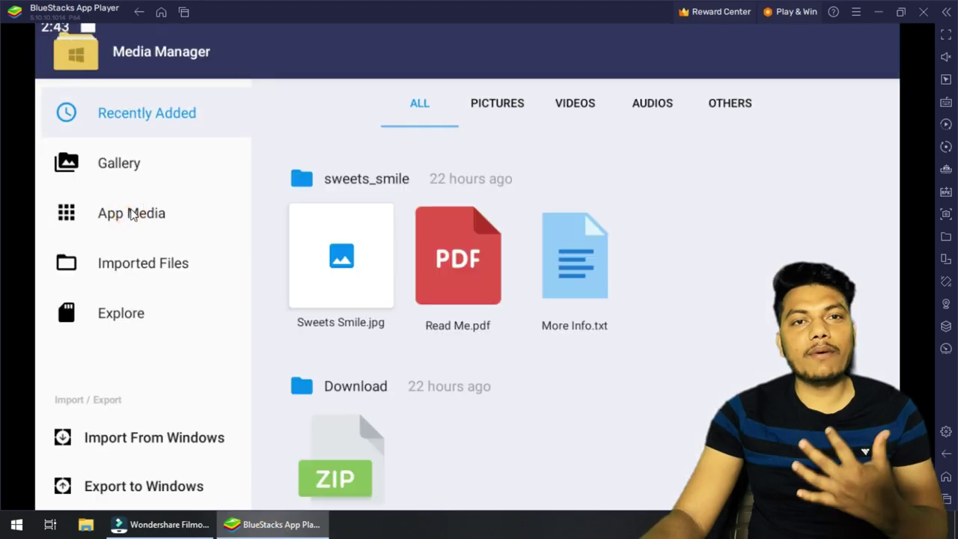
{"action": "scroll", "coordinate": [488, 377], "scroll_direction": "down", "scroll_amount": 3}
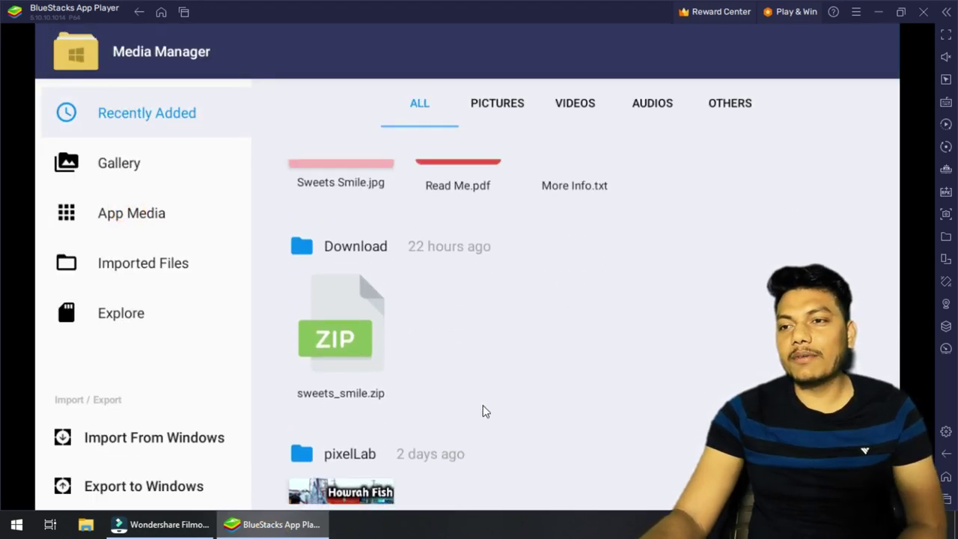
{"action": "scroll", "coordinate": [484, 412], "scroll_direction": "up", "scroll_amount": 3}
{"action": "left_click", "coordinate": [946, 453]}
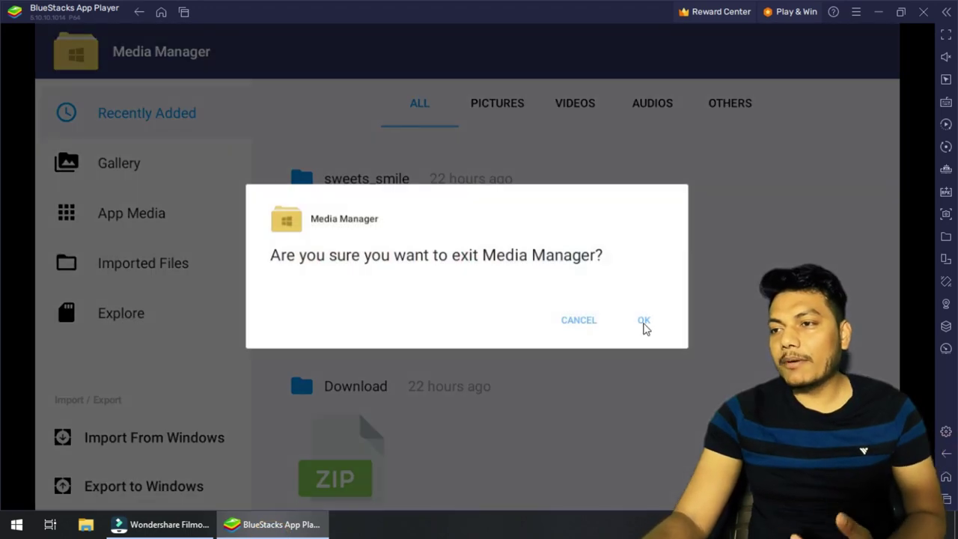
{"action": "left_click", "coordinate": [641, 325]}
{"action": "key", "text": "super+d"}
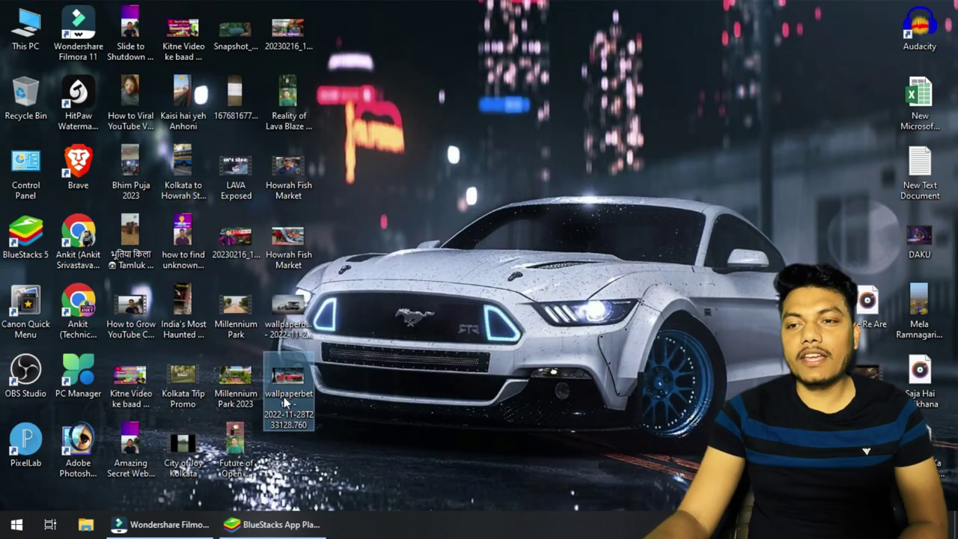
- Switch to BlueStacks, view the imported red car wallpaper in Media Manager, and exit back to the desktop
{"action": "left_click", "coordinate": [273, 524]}
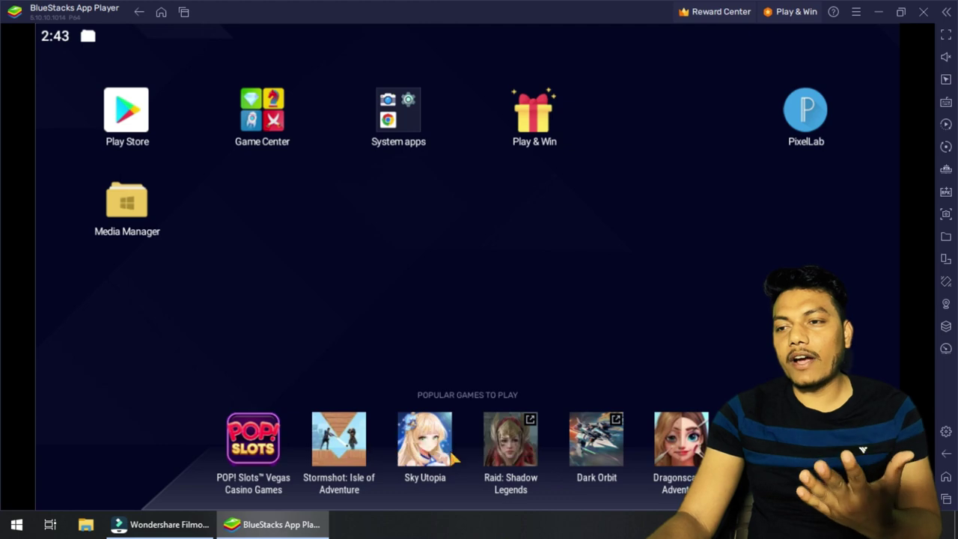
{"action": "left_click", "coordinate": [129, 212]}
{"action": "left_click", "coordinate": [347, 256]}
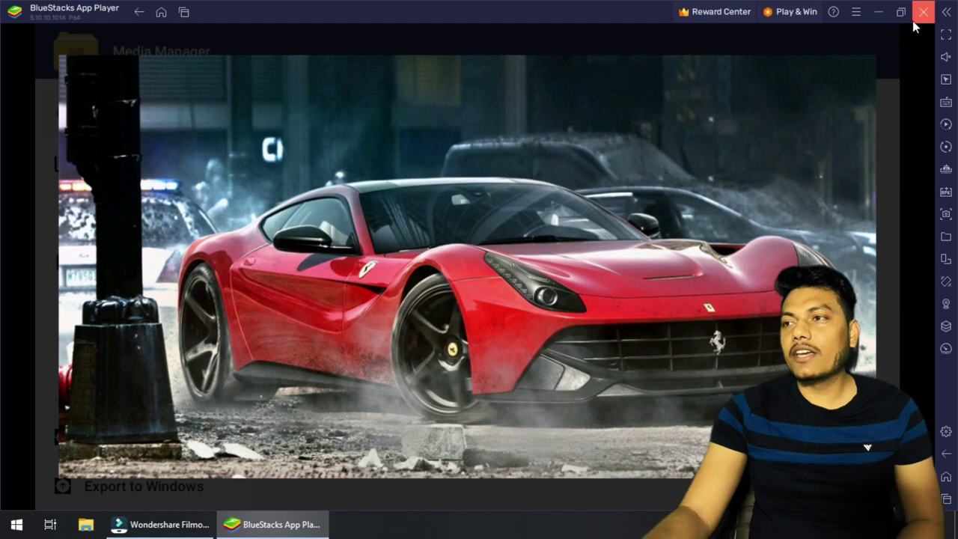
{"action": "left_click", "coordinate": [947, 453]}
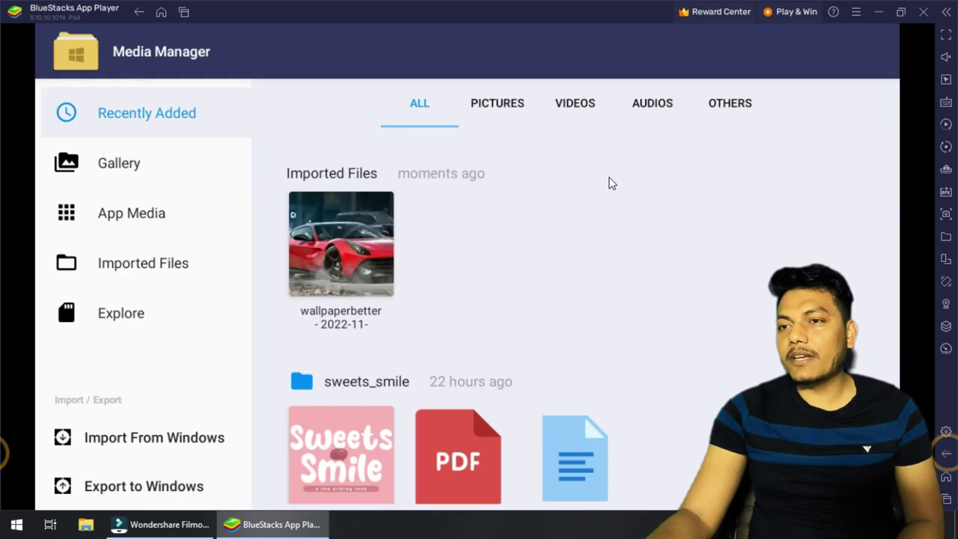
{"action": "left_click", "coordinate": [947, 455]}
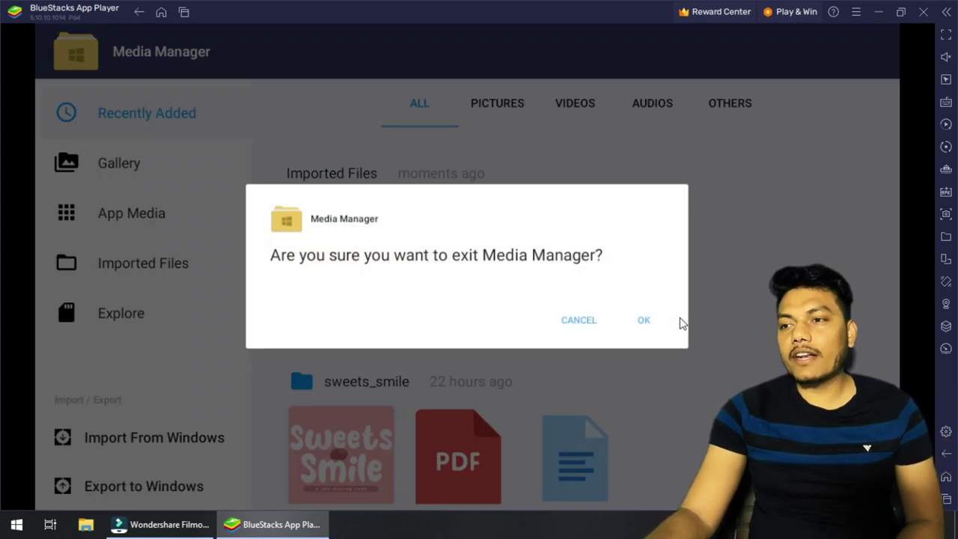
{"action": "left_click", "coordinate": [643, 319]}
{"action": "key", "text": "super+d"}
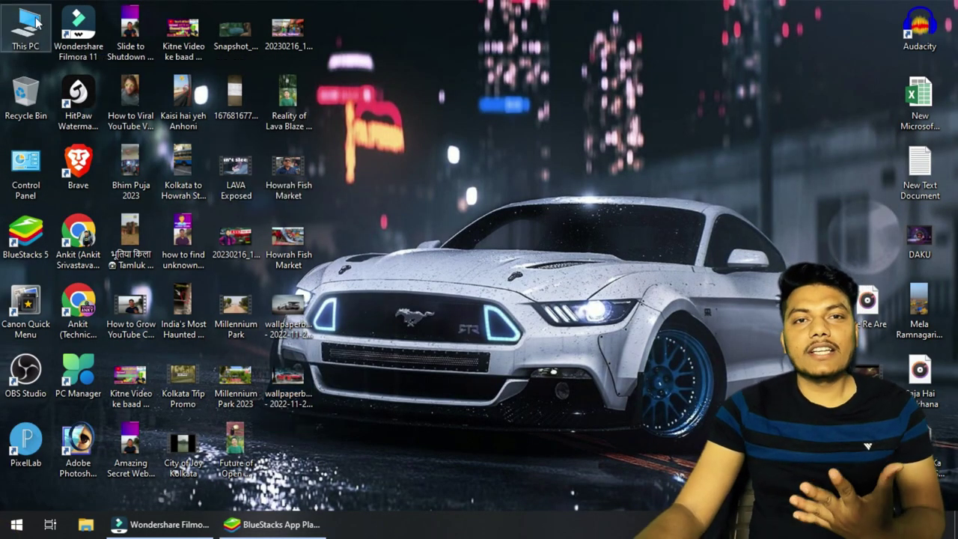
- Open This PC and set its folder options to show hidden files, folders, and drives
{"action": "double_click", "coordinate": [38, 42]}
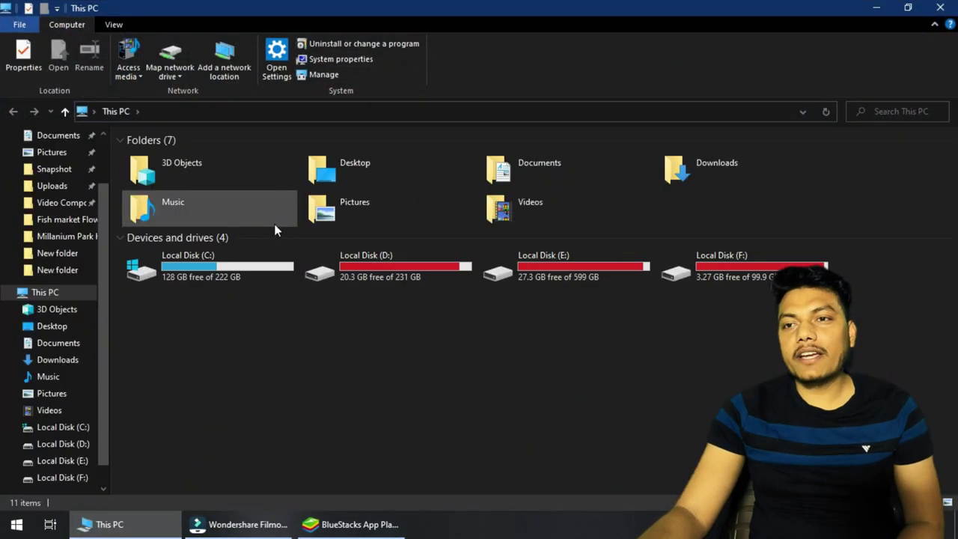
{"action": "left_click", "coordinate": [20, 27]}
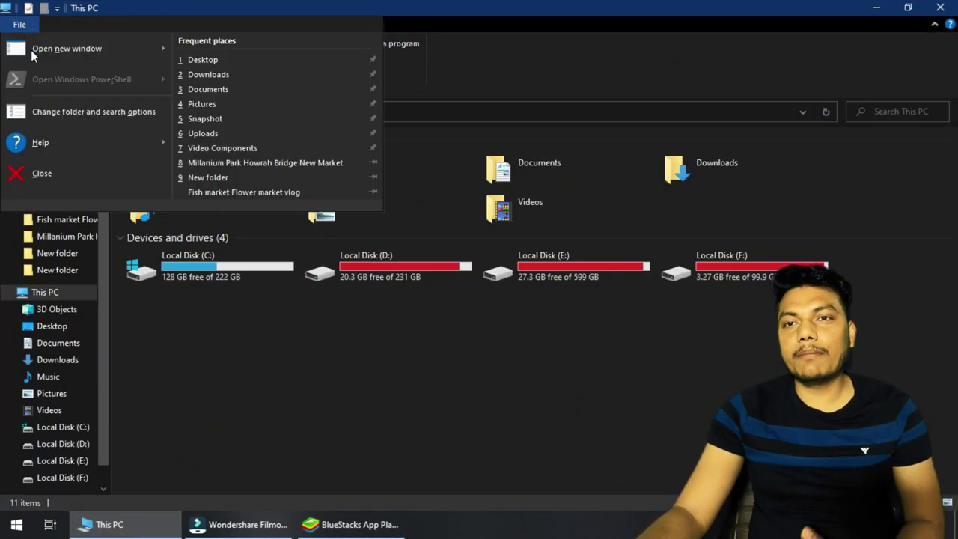
{"action": "left_click", "coordinate": [54, 112]}
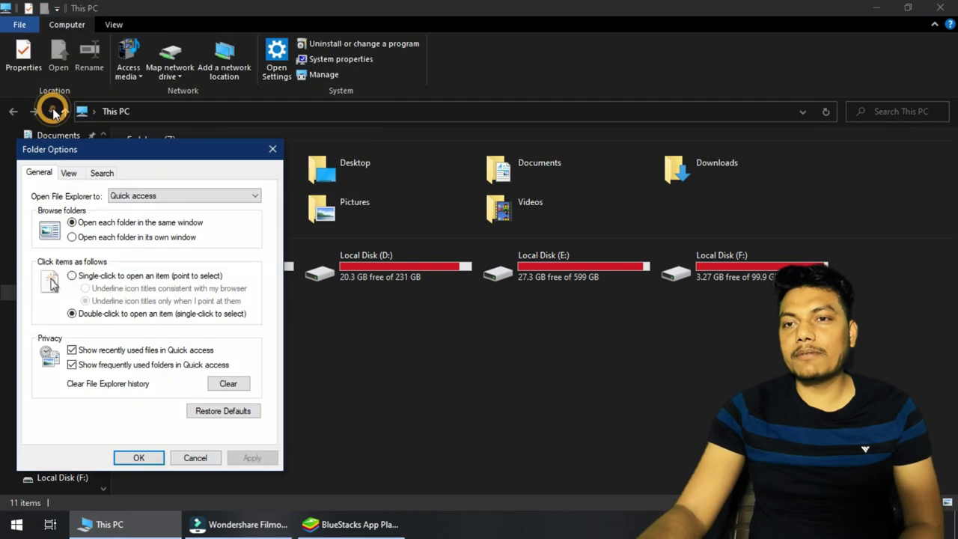
{"action": "left_click", "coordinate": [68, 173]}
{"action": "left_click", "coordinate": [94, 368]}
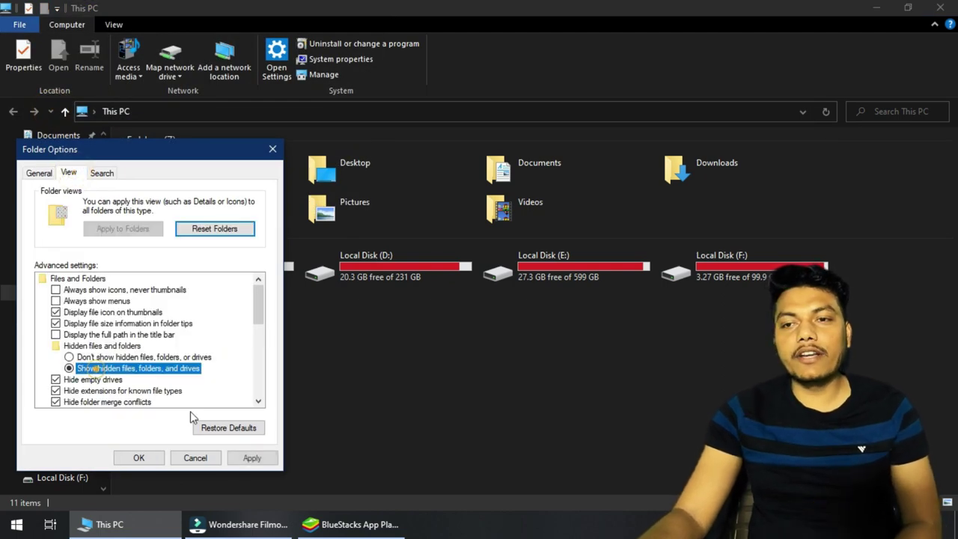
{"action": "left_click", "coordinate": [252, 458]}
{"action": "left_click", "coordinate": [138, 457]}
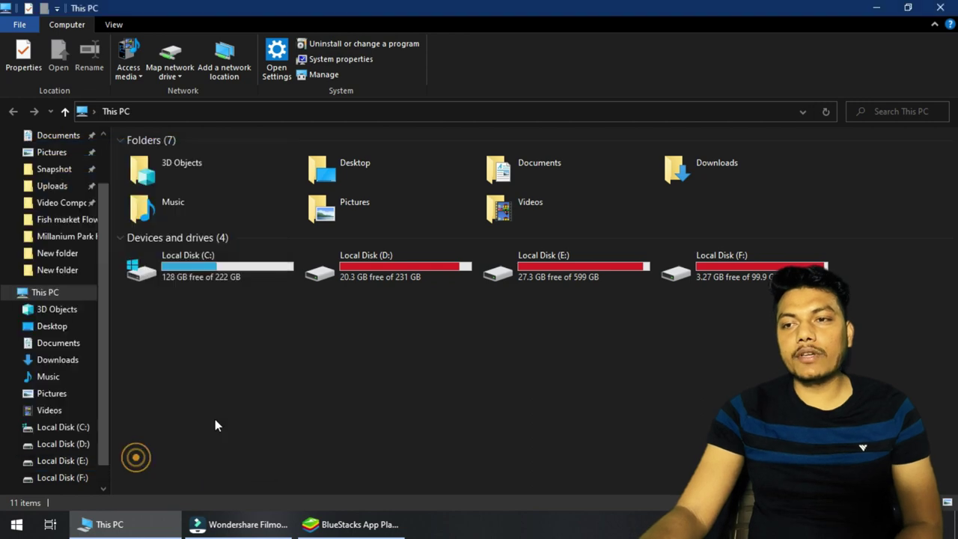
- Open the folder C:\ProgramData\BlueStacks_nxt\Engine\UserData\SharedFolder
{"action": "double_click", "coordinate": [207, 269]}
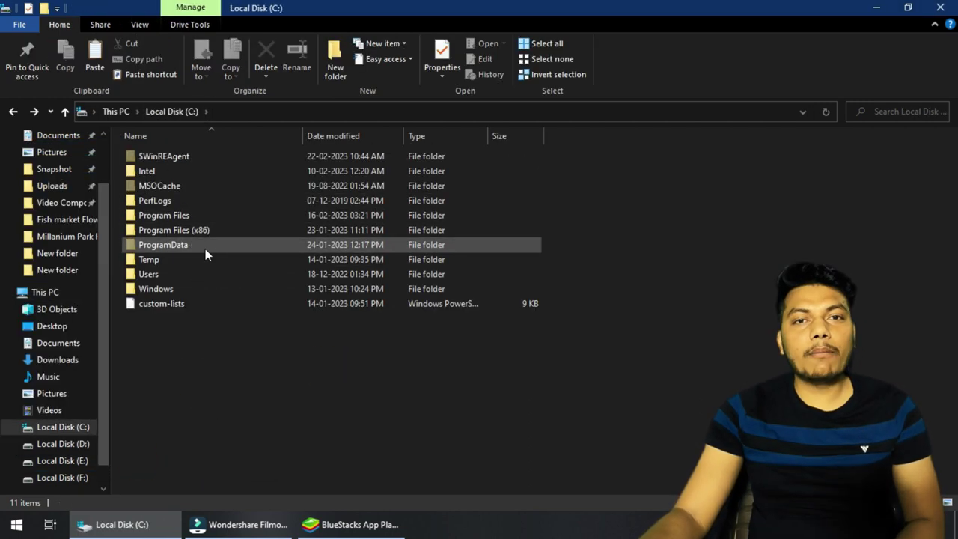
{"action": "double_click", "coordinate": [198, 246]}
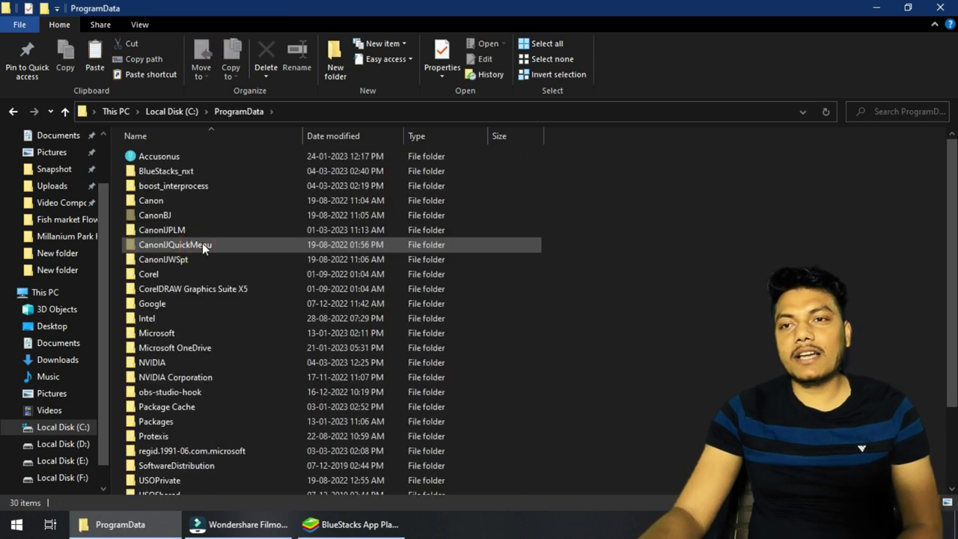
{"action": "double_click", "coordinate": [180, 173]}
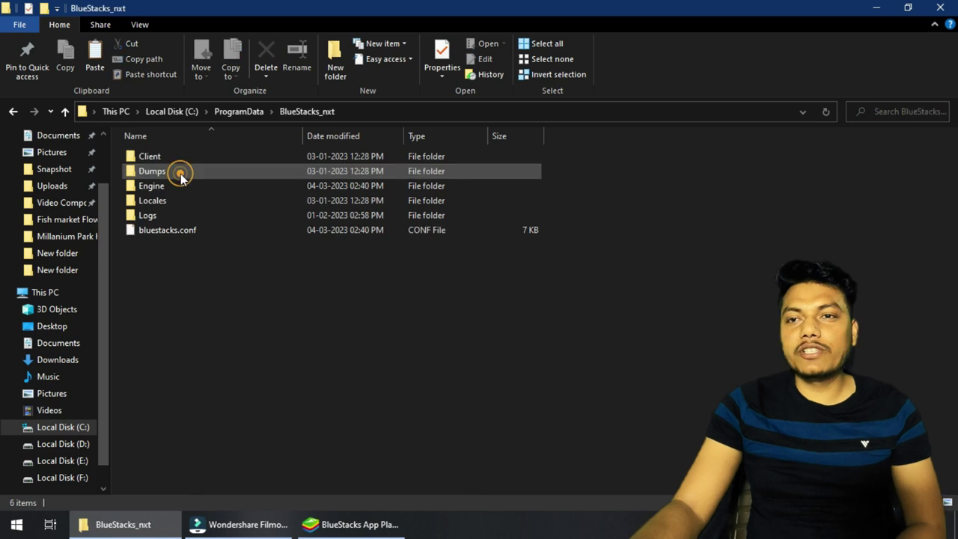
{"action": "mouse_move", "coordinate": [176, 183]}
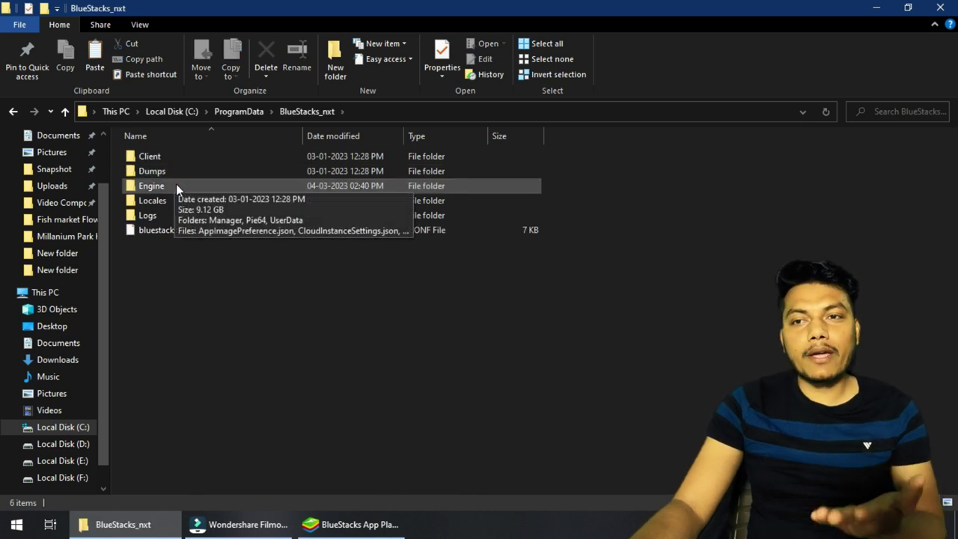
{"action": "double_click", "coordinate": [176, 184]}
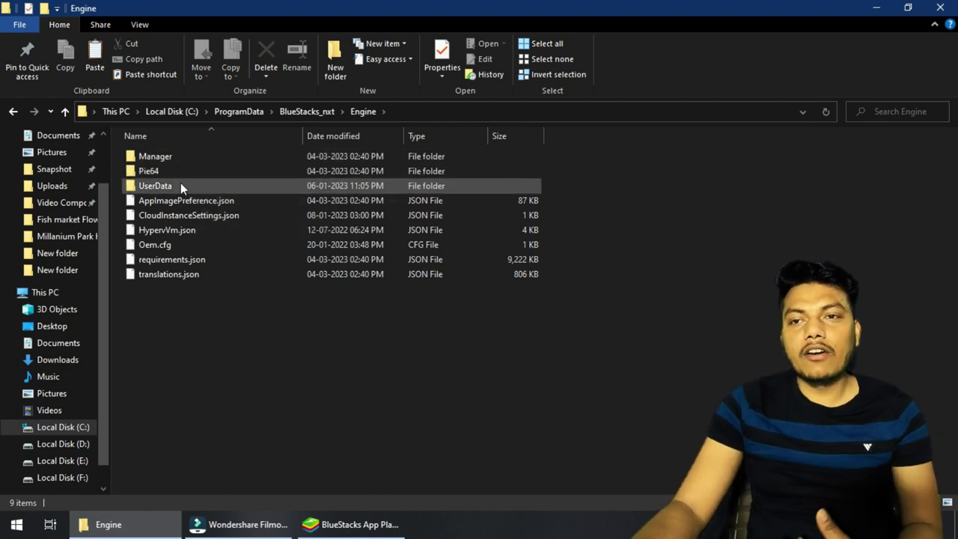
{"action": "double_click", "coordinate": [181, 184]}
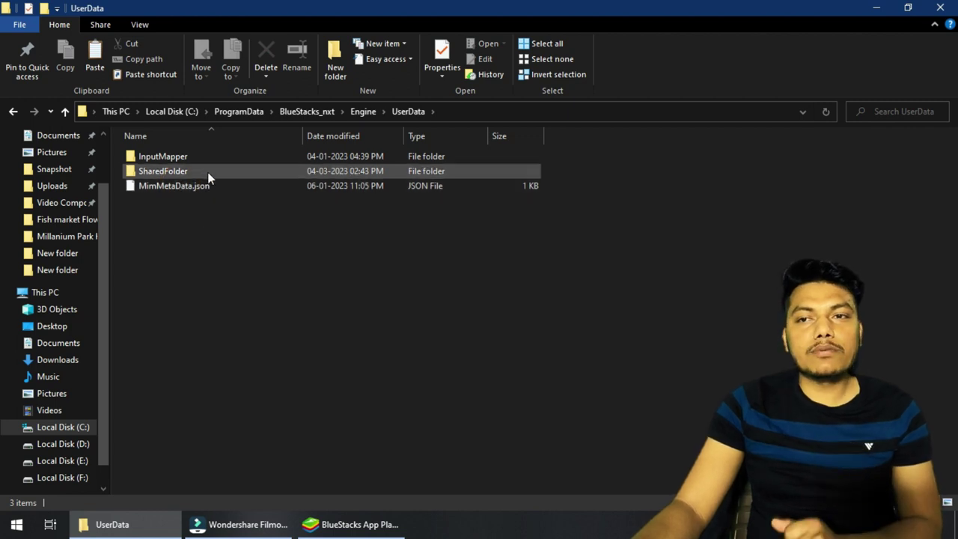
{"action": "left_click", "coordinate": [207, 173]}
{"action": "double_click", "coordinate": [208, 172]}
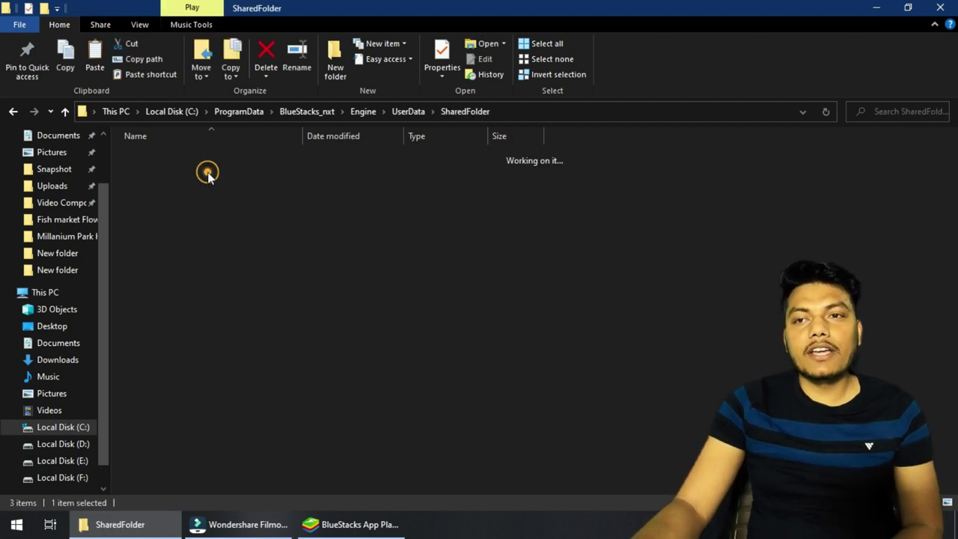
- Start creating a new shortcut inside SharedFolder and copy the folder's full path
{"action": "right_click", "coordinate": [211, 222]}
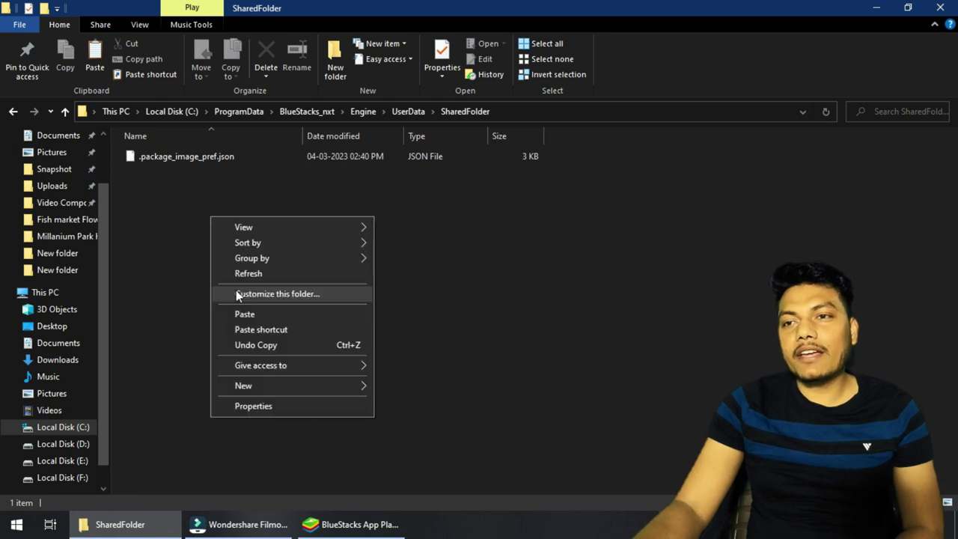
{"action": "left_click", "coordinate": [283, 385]}
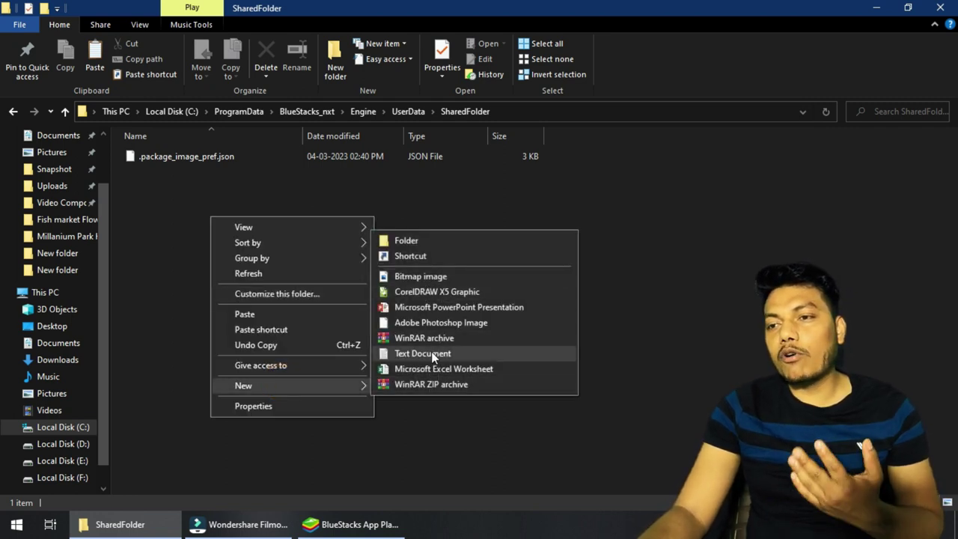
{"action": "left_click", "coordinate": [432, 256]}
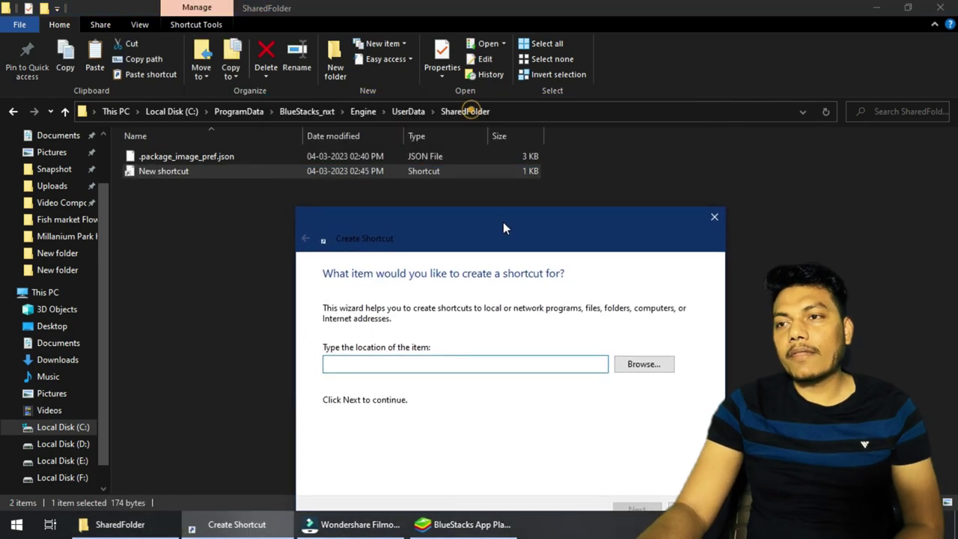
{"action": "left_click", "coordinate": [505, 112]}
{"action": "left_click", "coordinate": [505, 111]}
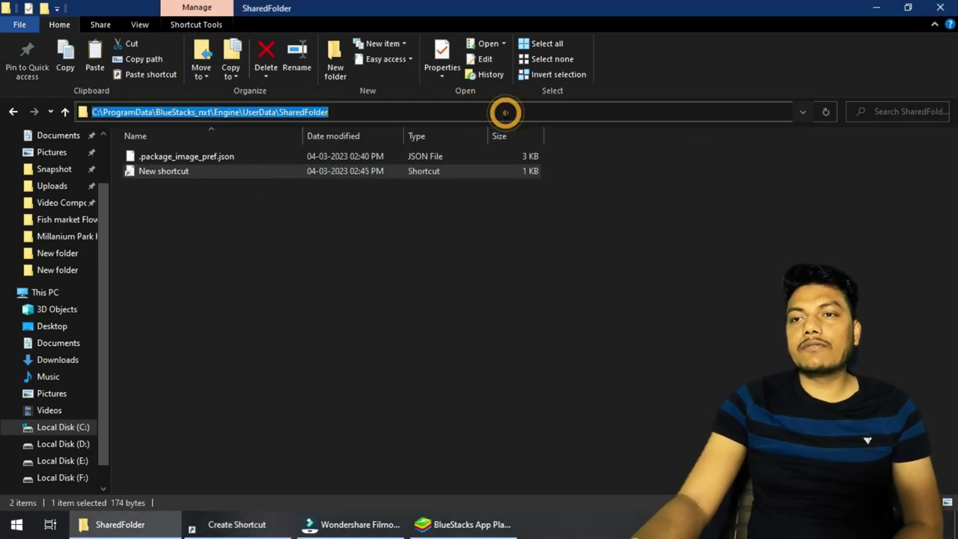
{"action": "right_click", "coordinate": [247, 112]}
{"action": "left_click", "coordinate": [298, 162]}
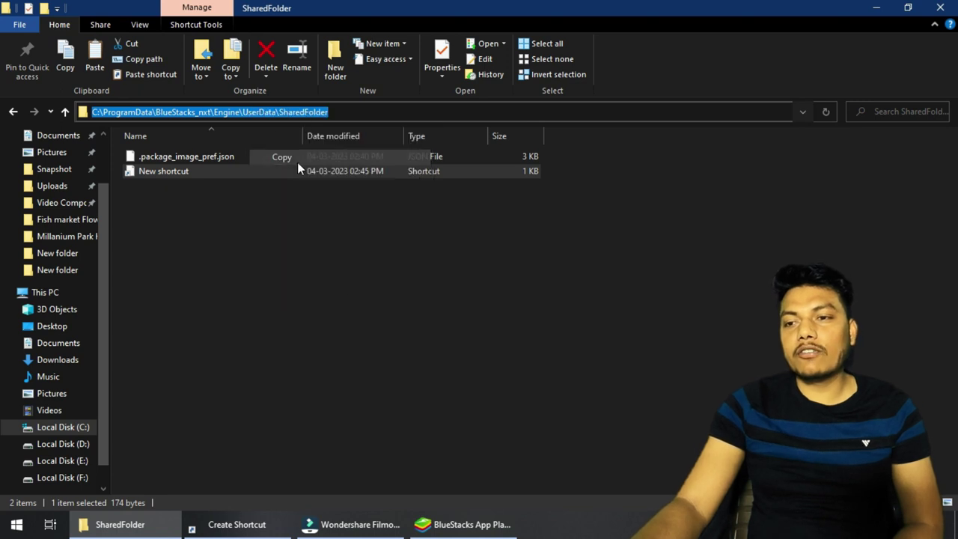
- Set the shortcut's location to C:\ProgramData\BlueStacks_nxt\Engine\UserData\SharedFolder and finish it with the name SharedFolder
{"action": "left_click", "coordinate": [237, 524]}
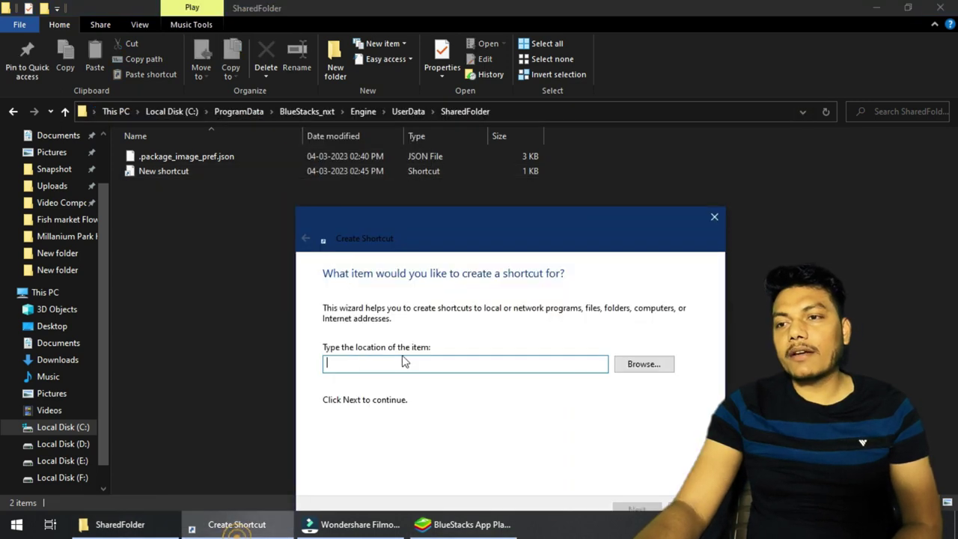
{"action": "right_click", "coordinate": [380, 364]}
{"action": "left_click", "coordinate": [421, 227]}
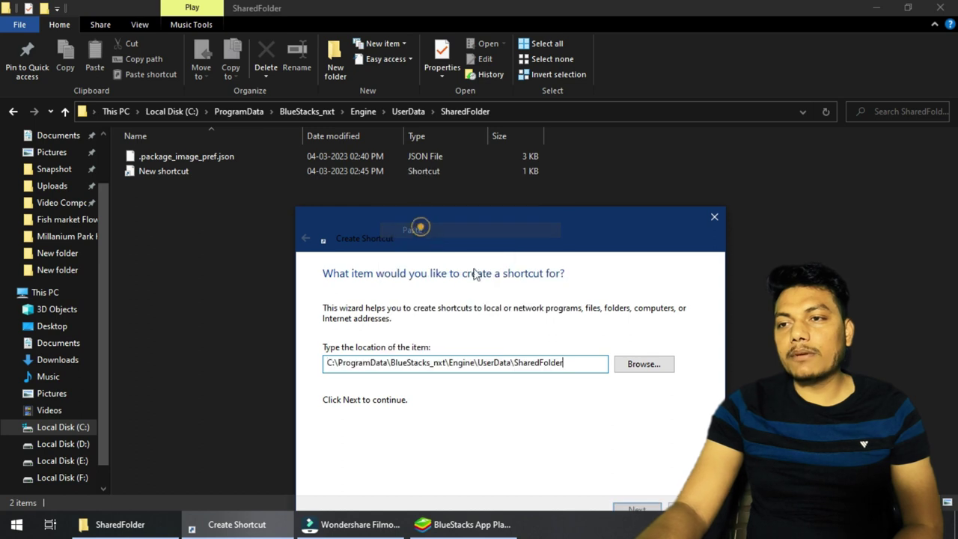
{"action": "left_click_drag", "start_coordinate": [503, 213], "coordinate": [515, 160]}
{"action": "left_click", "coordinate": [638, 455]}
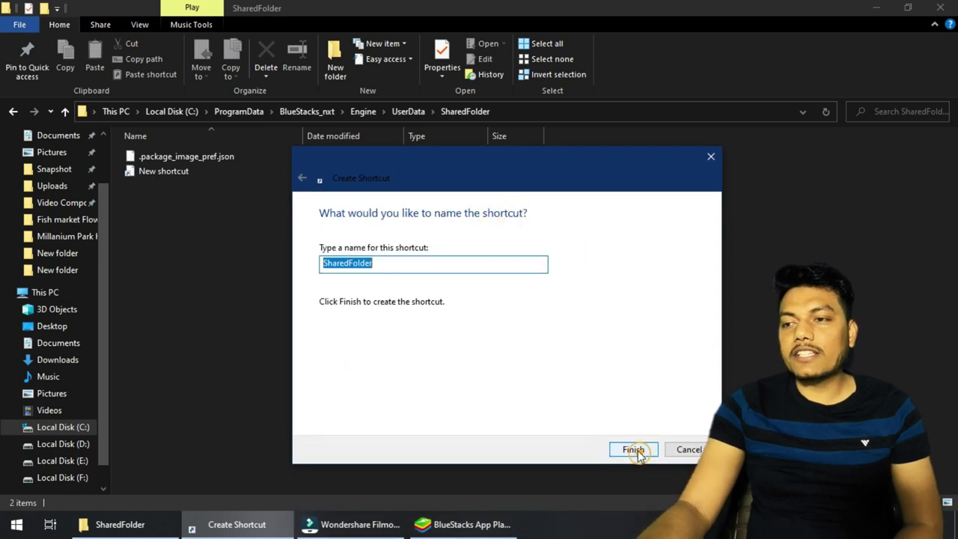
{"action": "left_click", "coordinate": [634, 448]}
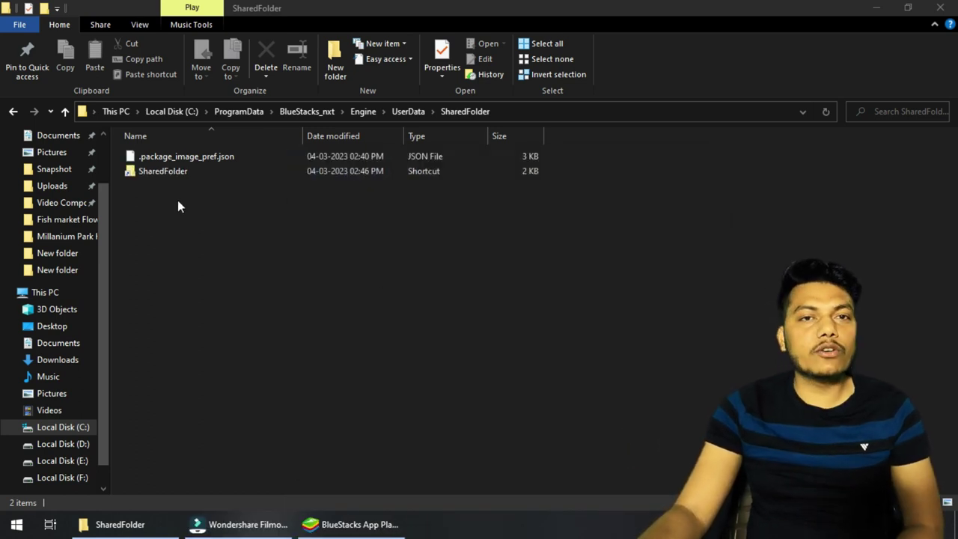
- Move the SharedFolder shortcut out of the folder and onto the desktop
{"action": "left_click", "coordinate": [180, 175]}
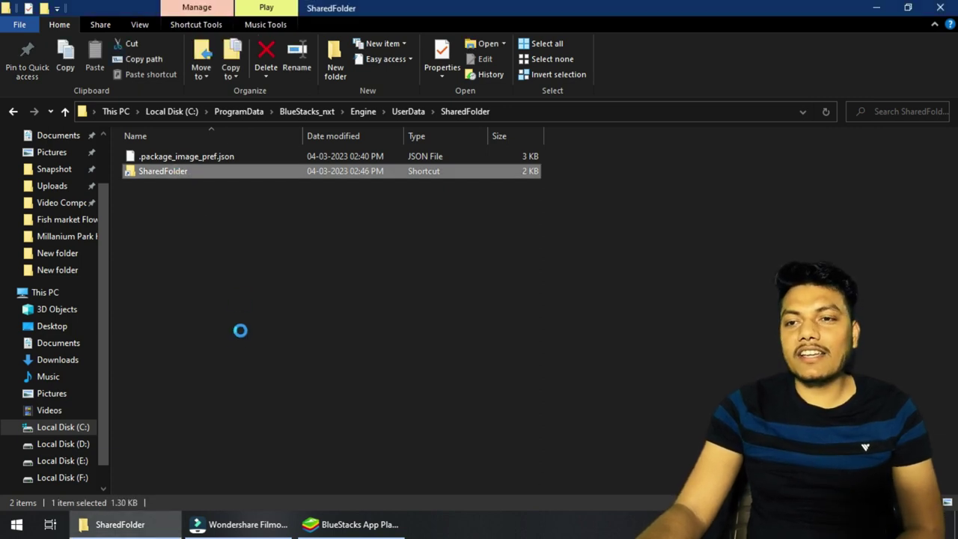
{"action": "right_click", "coordinate": [176, 171]}
{"action": "left_click", "coordinate": [230, 411]}
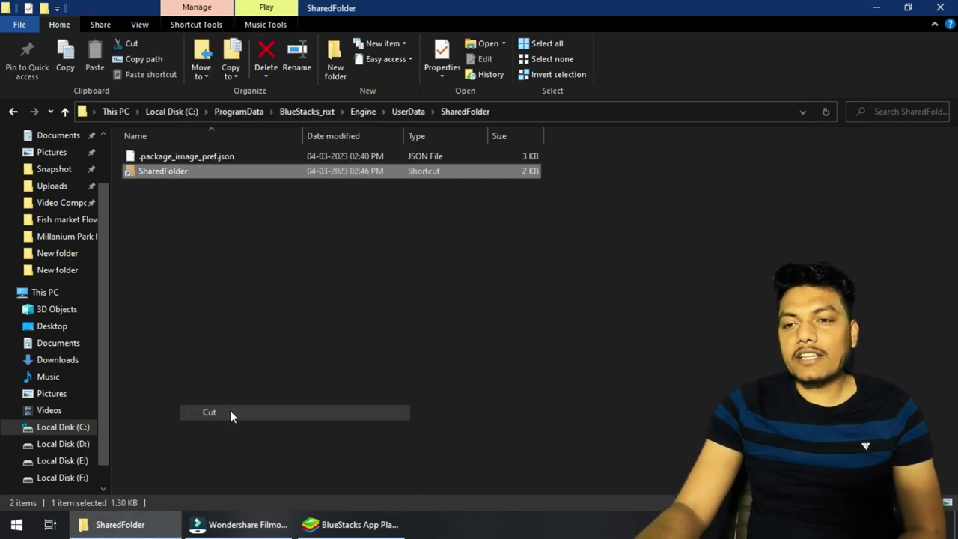
{"action": "key", "text": "super+d"}
{"action": "right_click", "coordinate": [379, 138]}
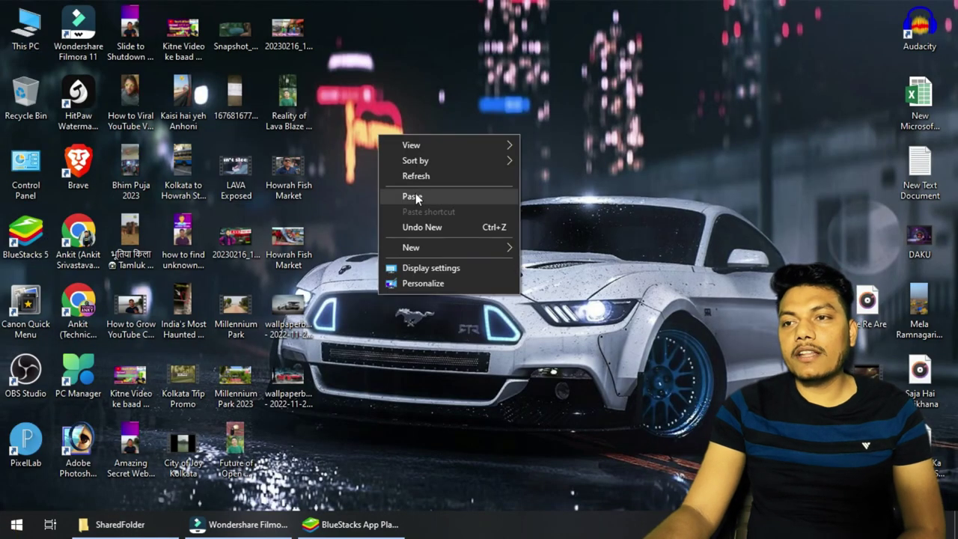
{"action": "left_click", "coordinate": [415, 196]}
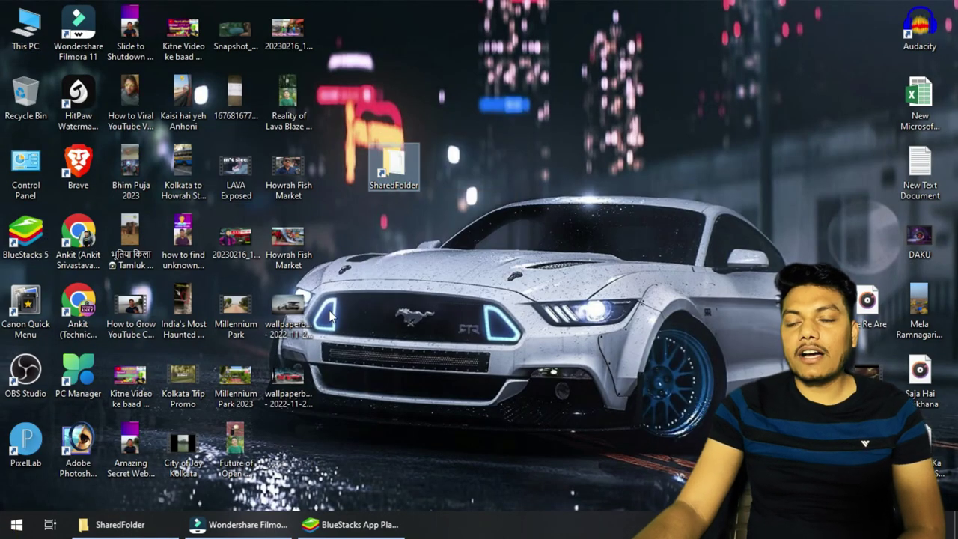
- Move the SharedFolder shortcut one row up on the desktop, open it to check its target, and return to the desktop
{"action": "left_click_drag", "start_coordinate": [332, 413], "coordinate": [400, 84]}
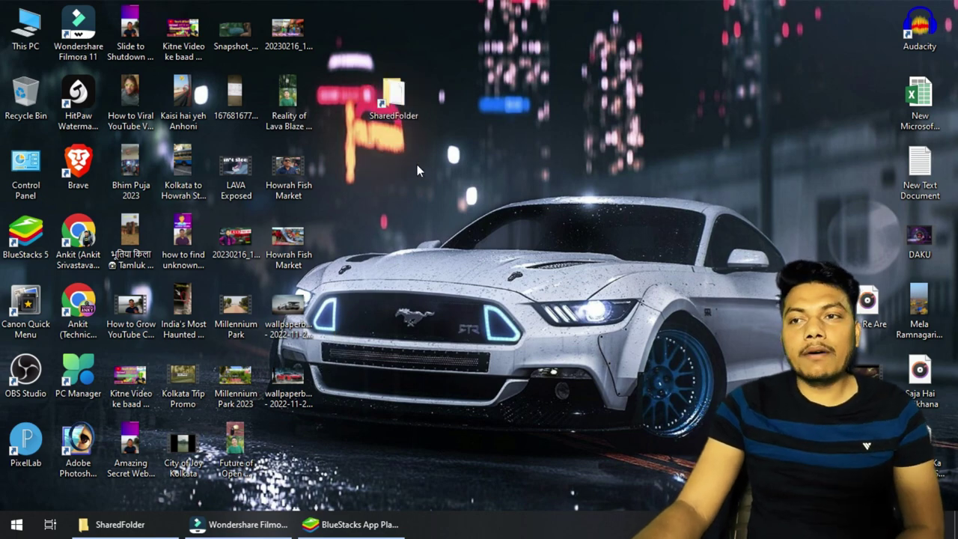
{"action": "double_click", "coordinate": [393, 99]}
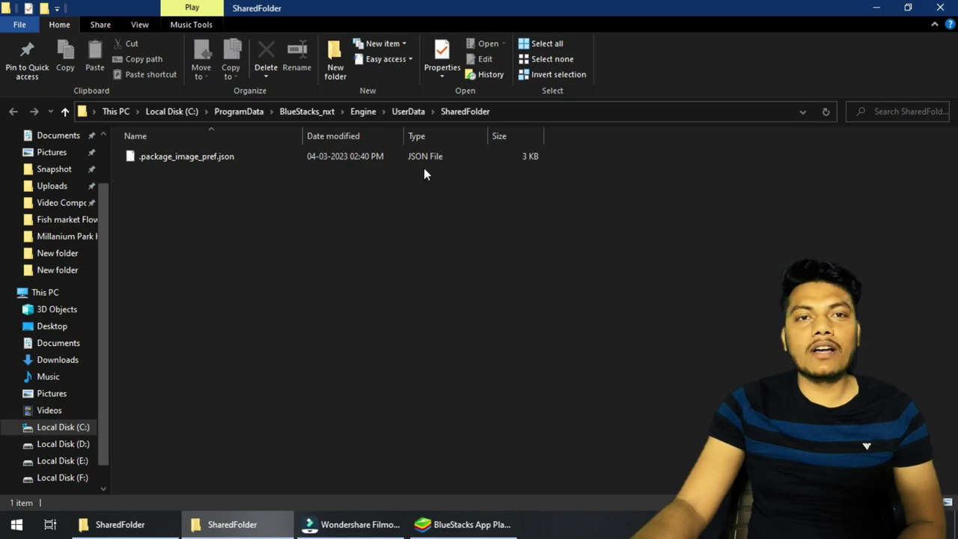
{"action": "key", "text": "super+d"}
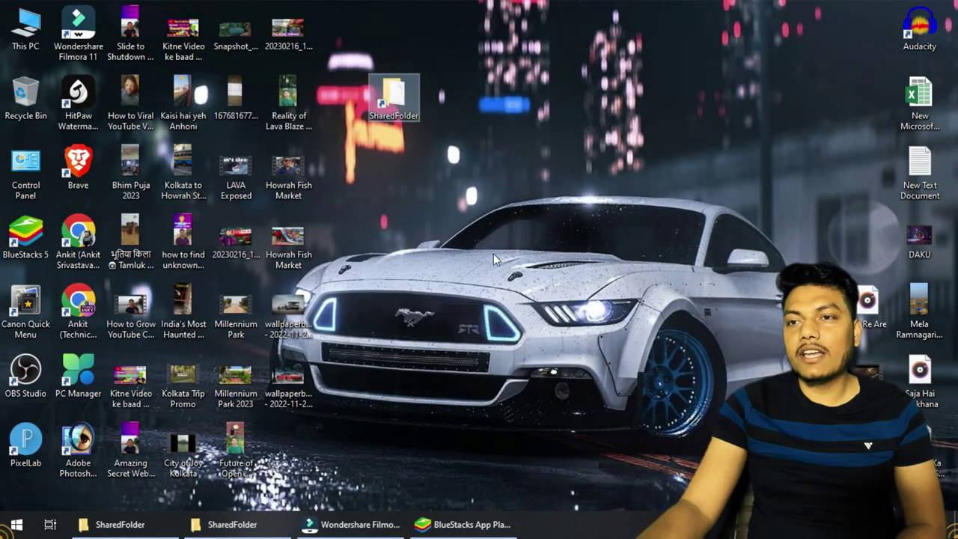
- Preview the desktop image wallpaperbetter - 2022-11-28T233145.071.jpg and copy it into SharedFolder through the desktop shortcut
{"action": "double_click", "coordinate": [291, 298]}
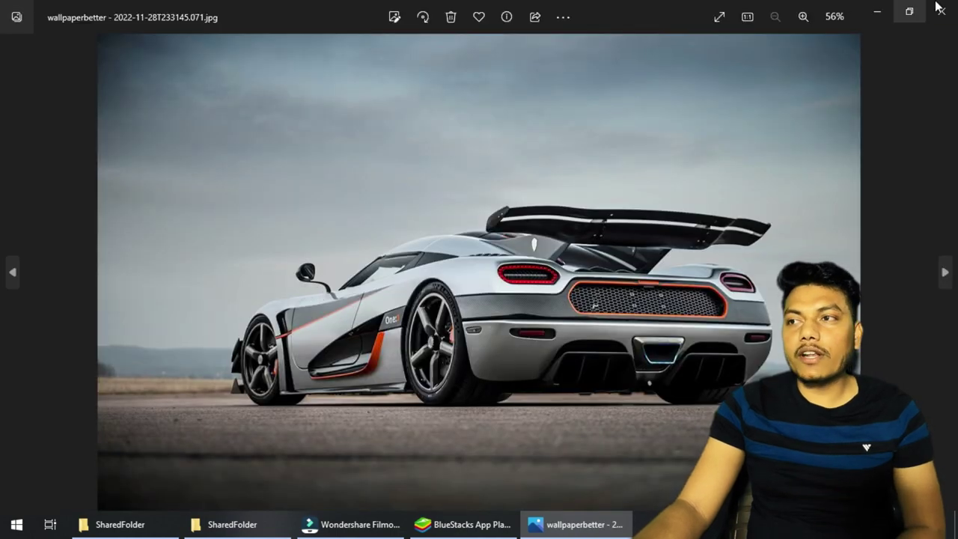
{"action": "left_click", "coordinate": [940, 10]}
{"action": "right_click", "coordinate": [287, 307]}
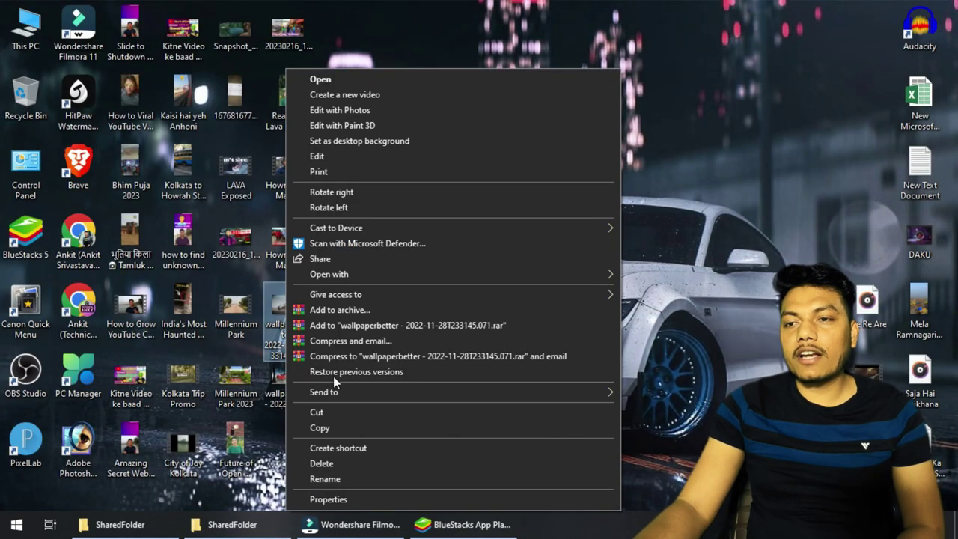
{"action": "left_click", "coordinate": [340, 428]}
{"action": "left_click", "coordinate": [399, 115]}
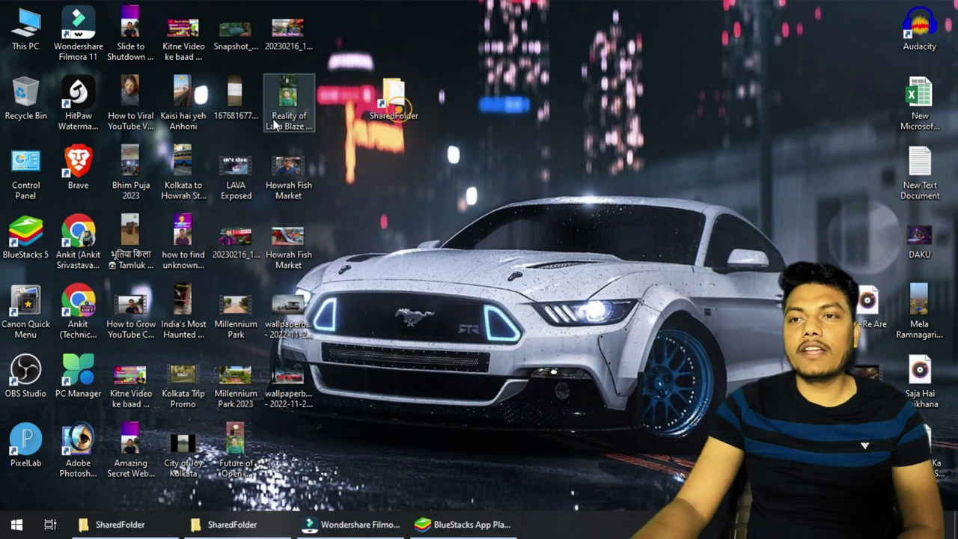
{"action": "double_click", "coordinate": [399, 115]}
{"action": "right_click", "coordinate": [232, 198]}
{"action": "left_click", "coordinate": [279, 297]}
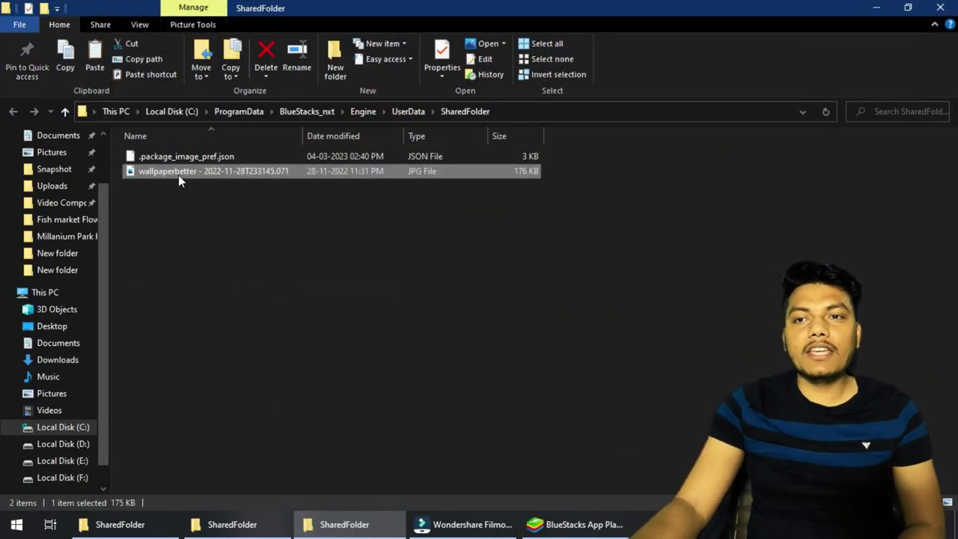
{"action": "left_click", "coordinate": [179, 208]}
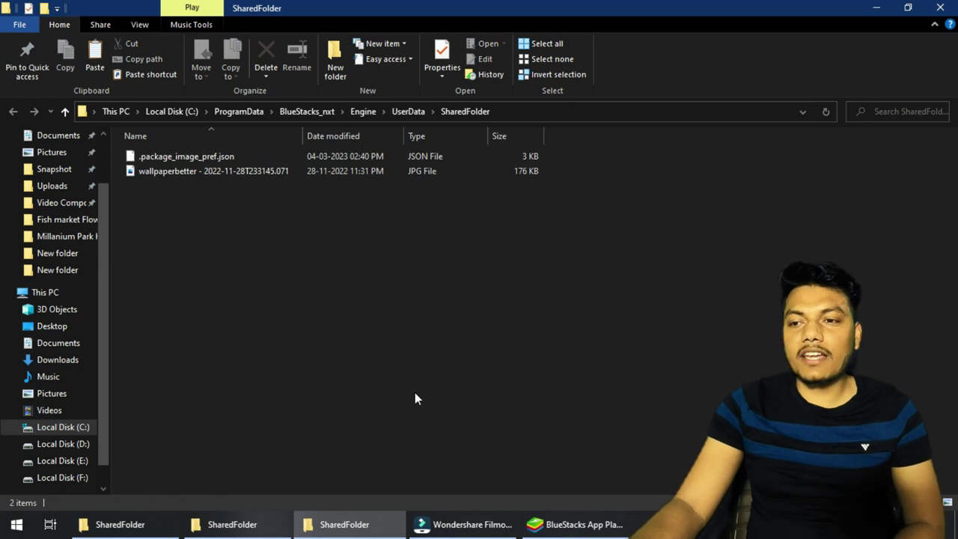
- Switch to BlueStacks, browse Media Manager to the BstSharedFolder inside sdcard/windows, and open the shared wallpaper image
{"action": "left_click", "coordinate": [577, 524]}
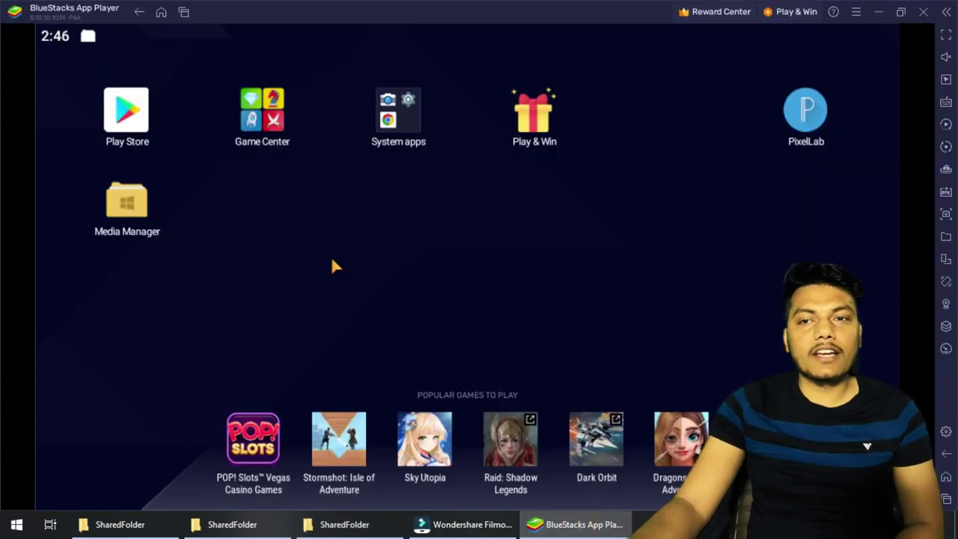
{"action": "left_click", "coordinate": [141, 214]}
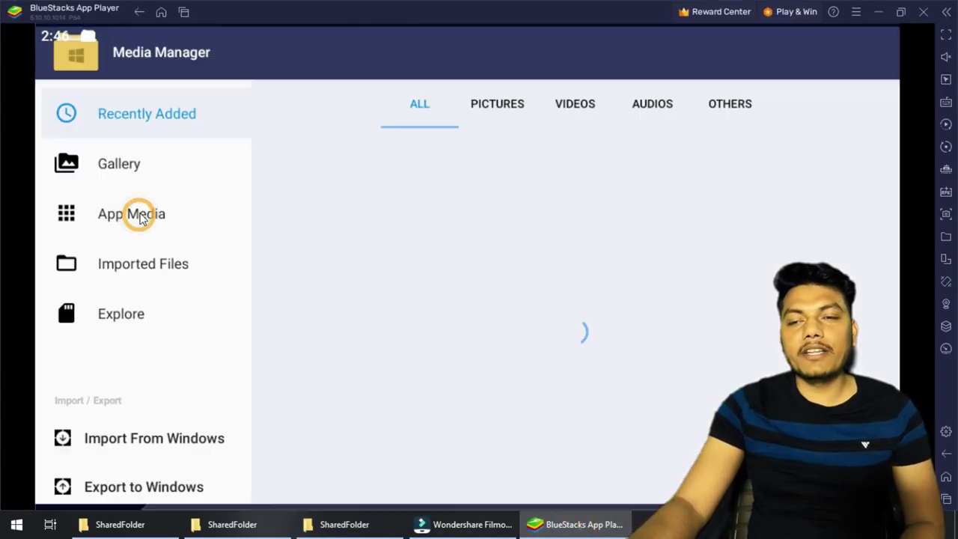
{"action": "left_click", "coordinate": [120, 318]}
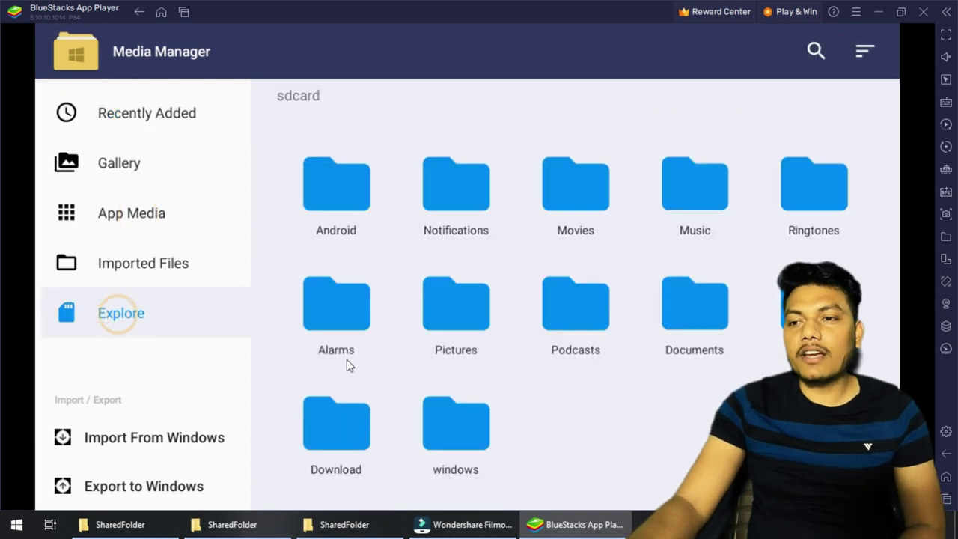
{"action": "left_click", "coordinate": [456, 444]}
{"action": "left_click", "coordinate": [457, 442]}
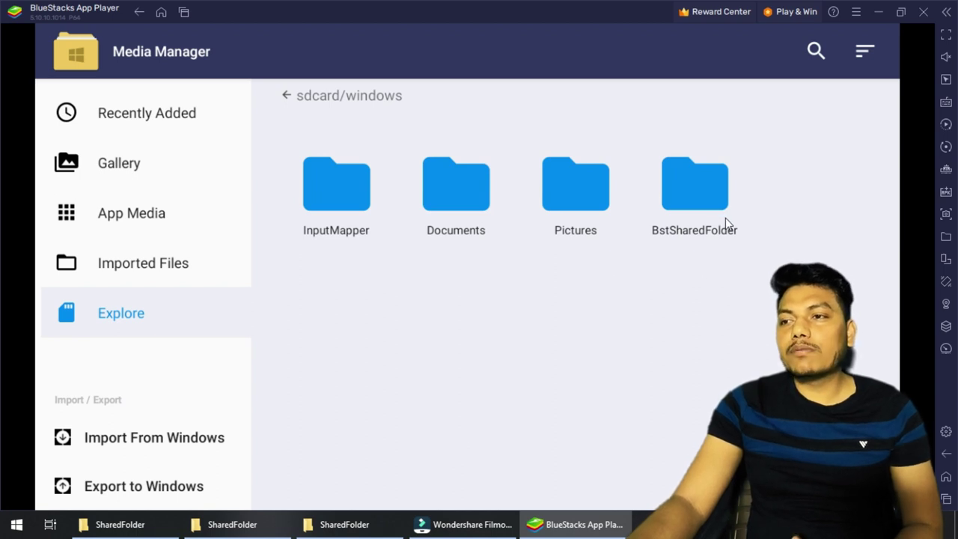
{"action": "left_click", "coordinate": [701, 204]}
{"action": "left_click", "coordinate": [690, 200]}
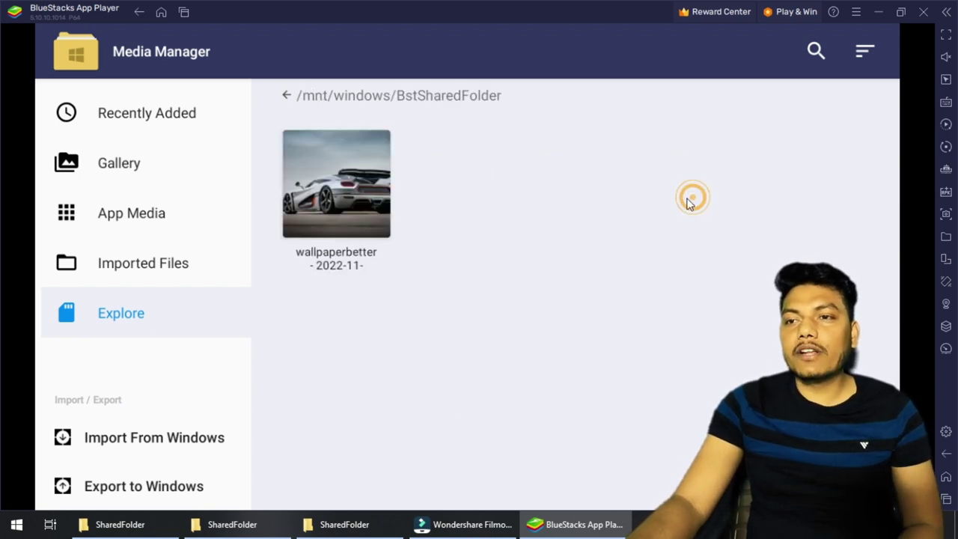
{"action": "left_click", "coordinate": [353, 213]}
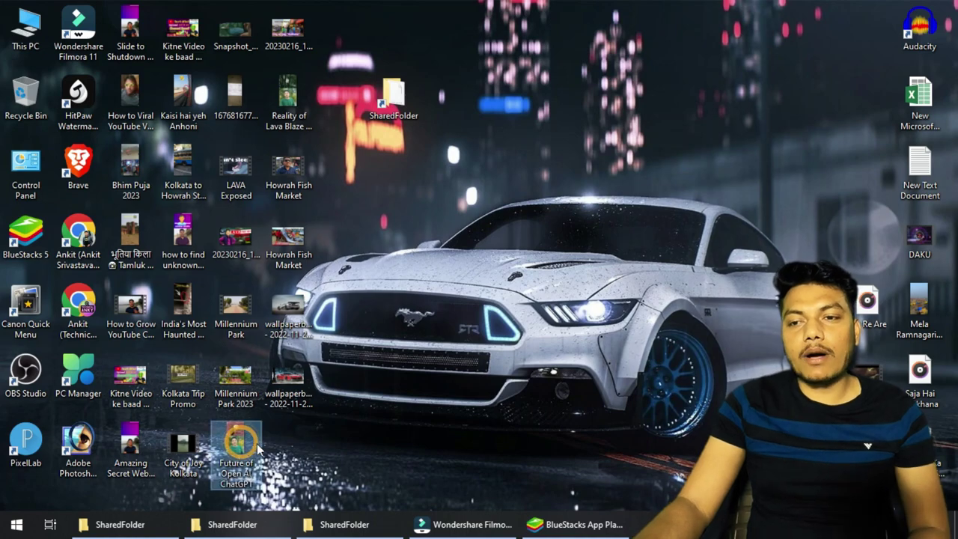
- Copy the desktop video Future of Open AI ChatGPT into SharedFolder through the desktop shortcut
{"action": "right_click", "coordinate": [258, 449]}
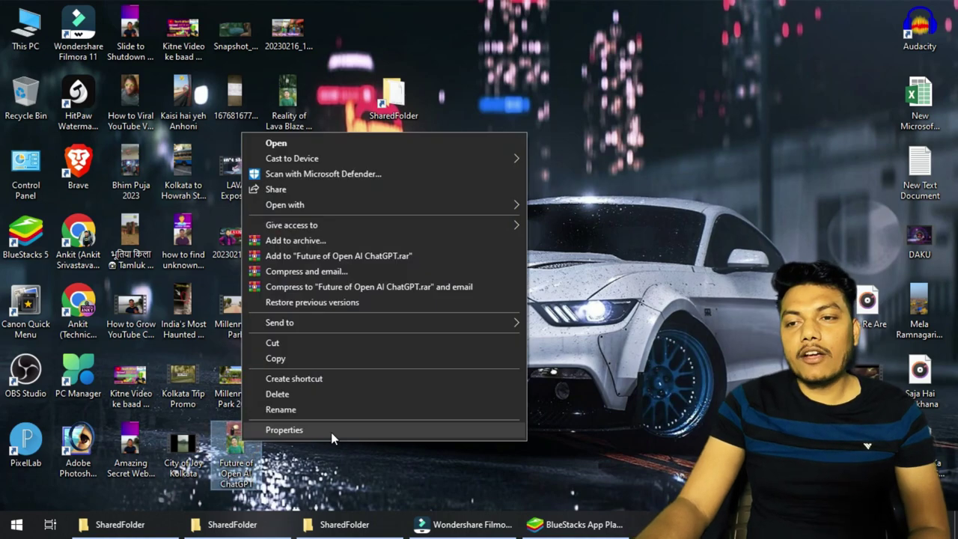
{"action": "left_click", "coordinate": [300, 359]}
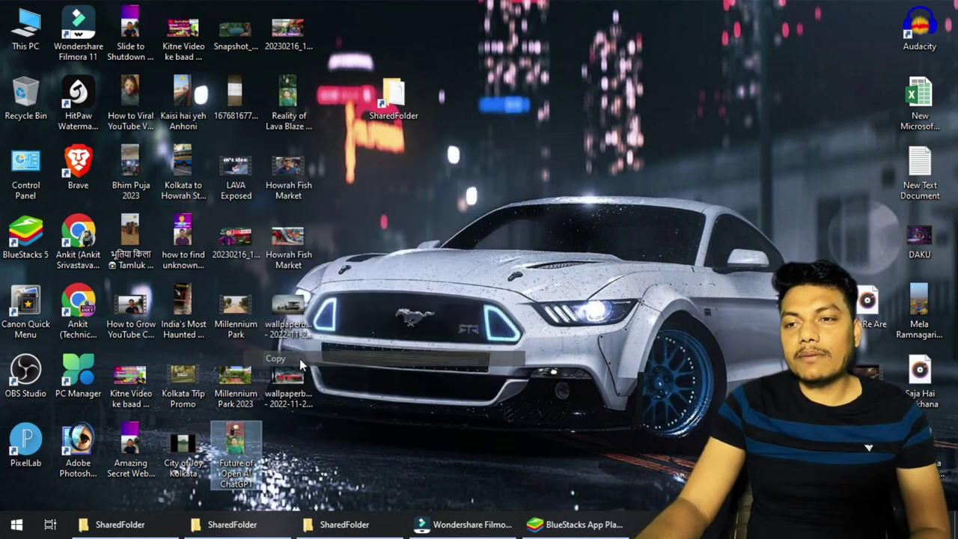
{"action": "double_click", "coordinate": [376, 103]}
{"action": "right_click", "coordinate": [332, 261]}
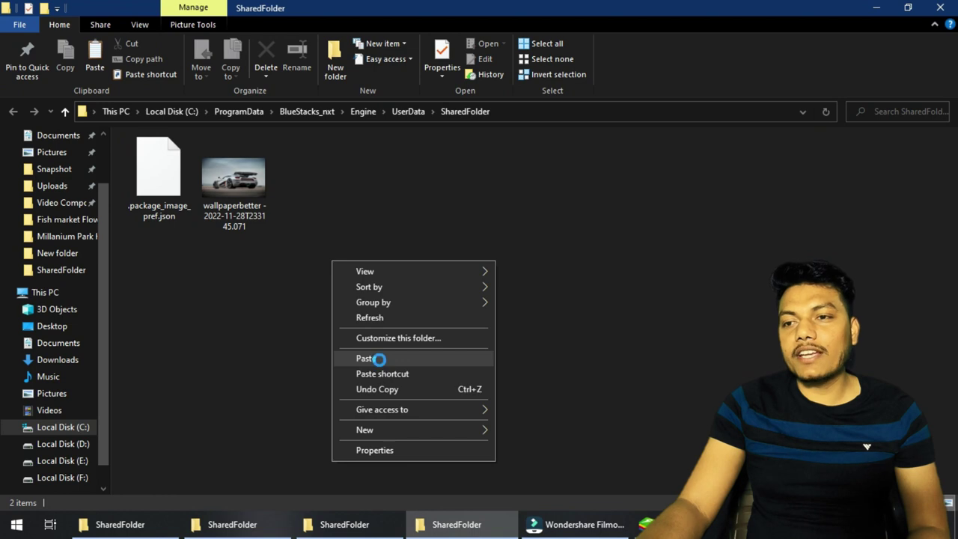
{"action": "left_click", "coordinate": [380, 358]}
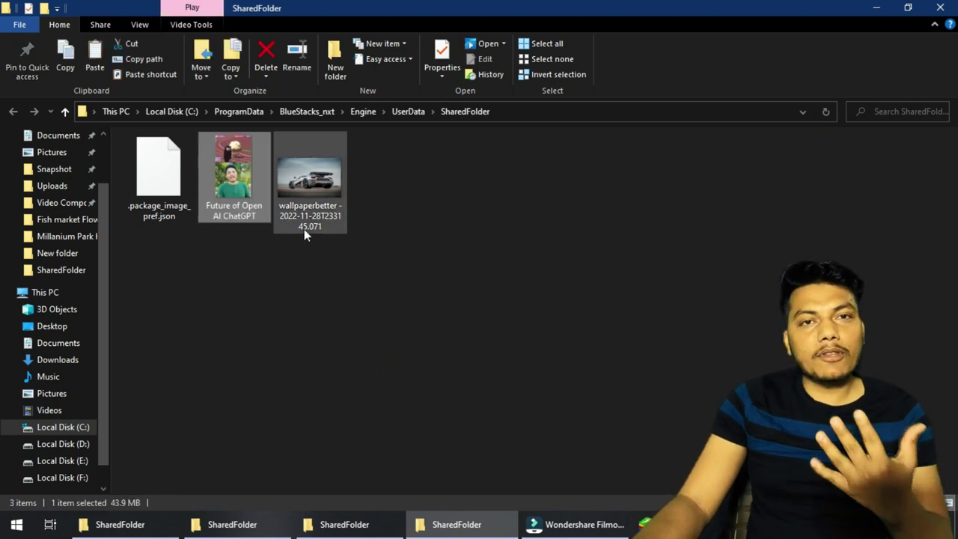
- Return to BlueStacks, reload BstSharedFolder in Media Manager, and play Future of Open AI ChatGPT.mp4
{"action": "left_click", "coordinate": [645, 524]}
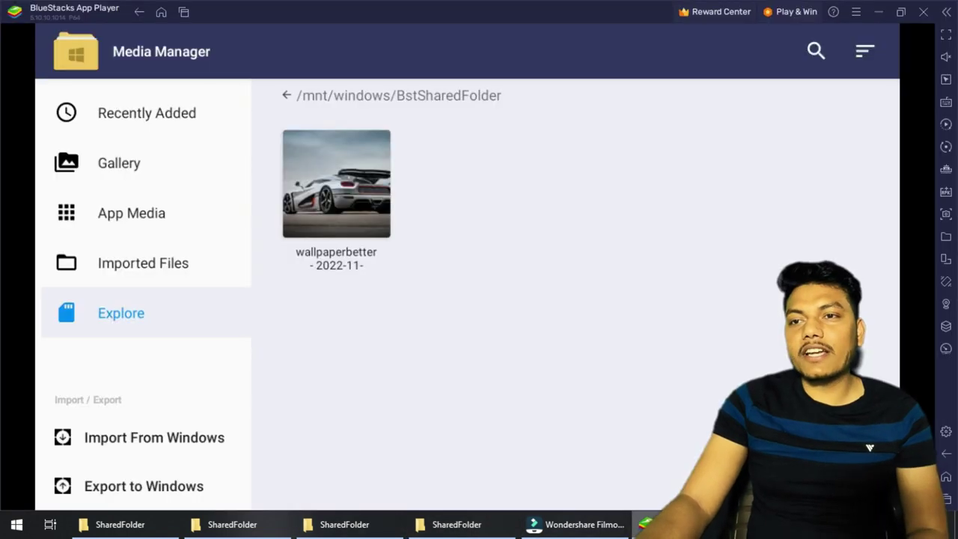
{"action": "left_click", "coordinate": [285, 95]}
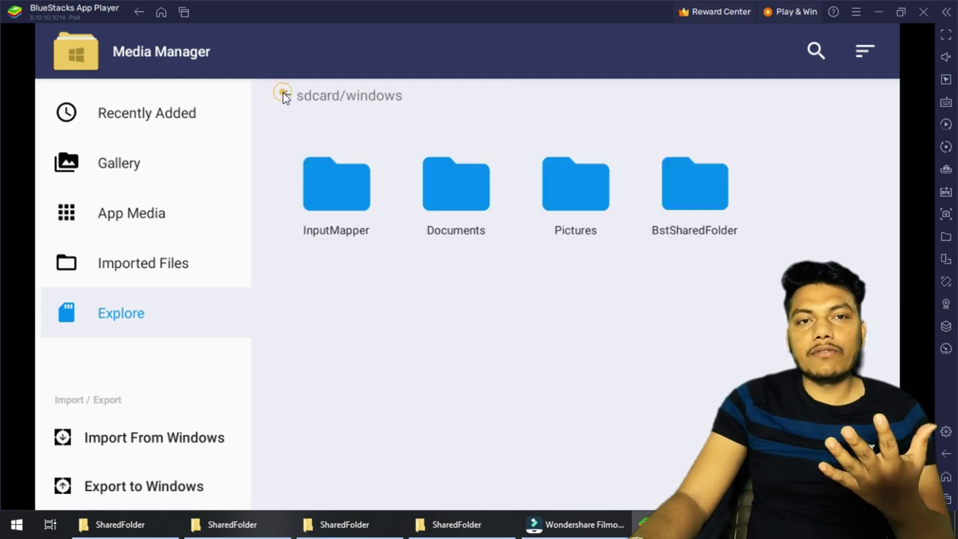
{"action": "left_click", "coordinate": [684, 214]}
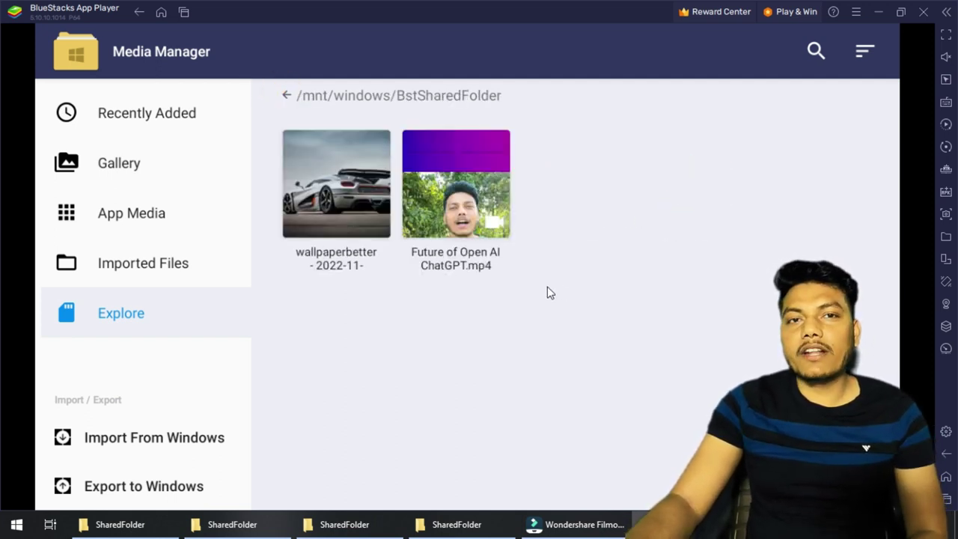
{"action": "left_click", "coordinate": [457, 214]}
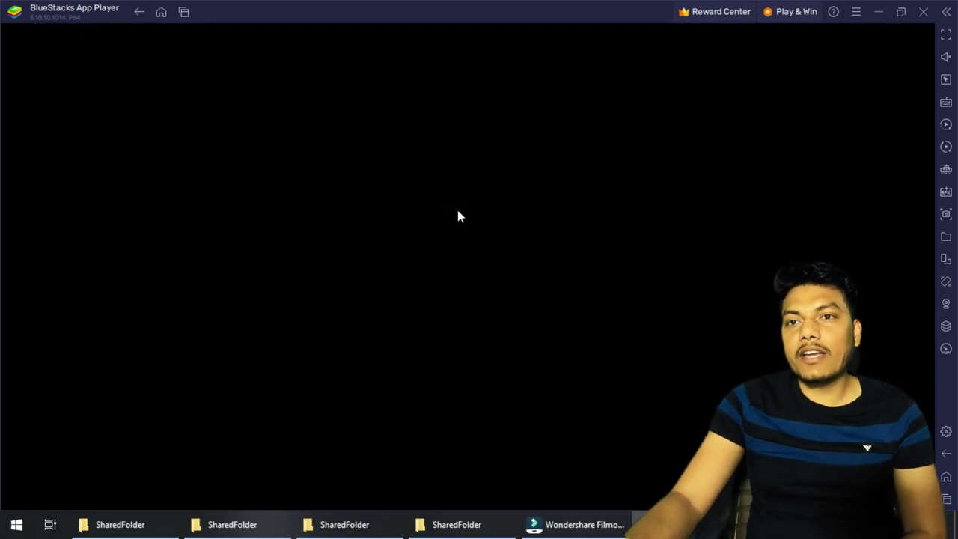